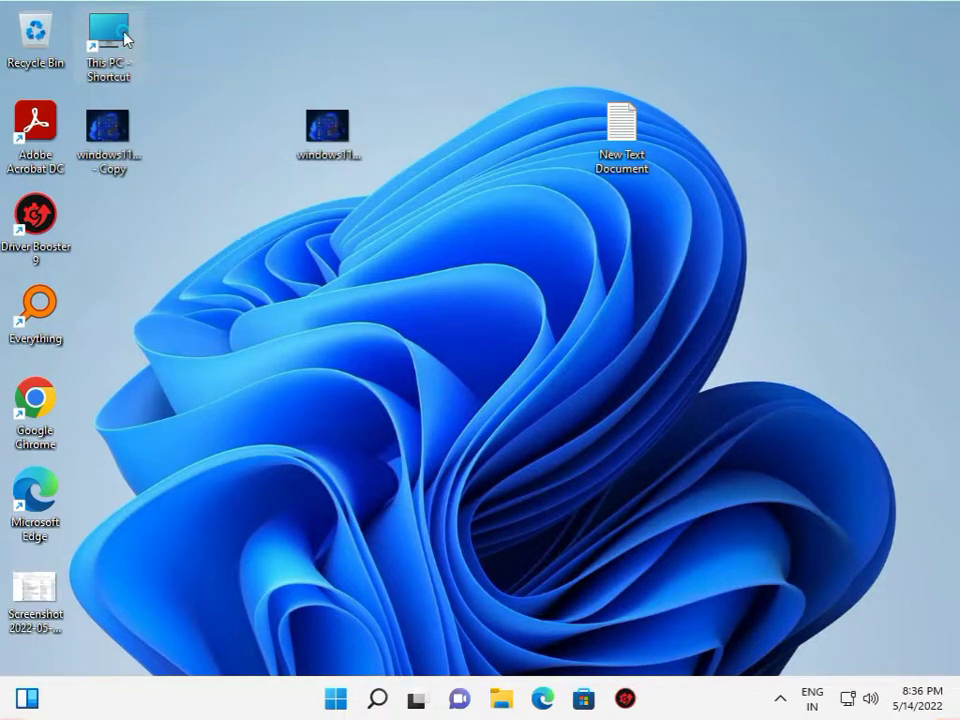
Open Computer Management from the This PC context menu in File Explorer.
double_click(125, 38)
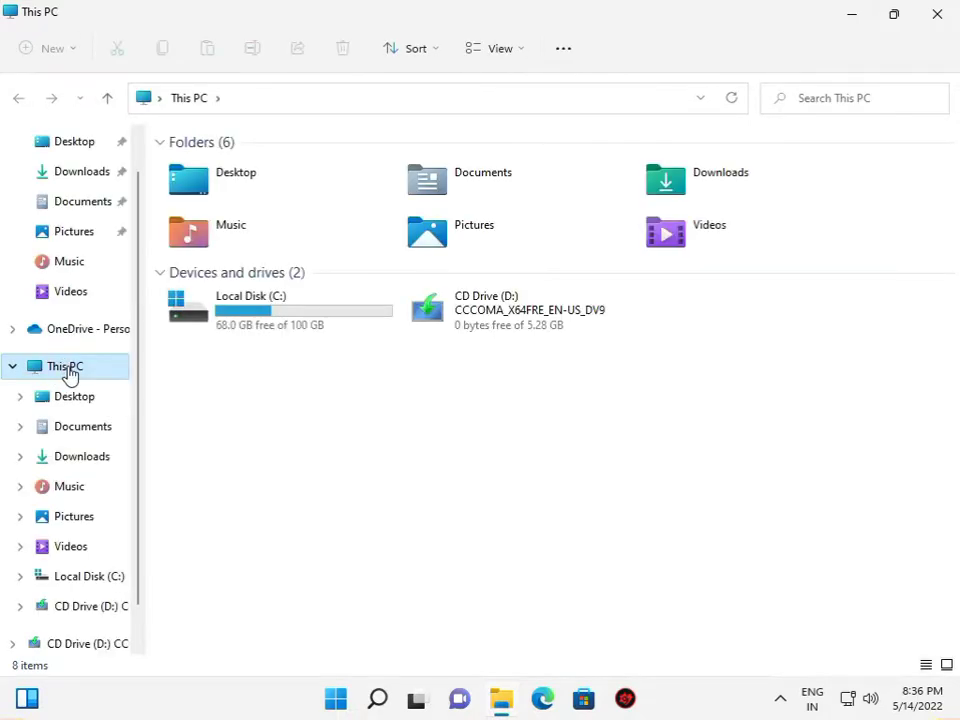
right_click(66, 372)
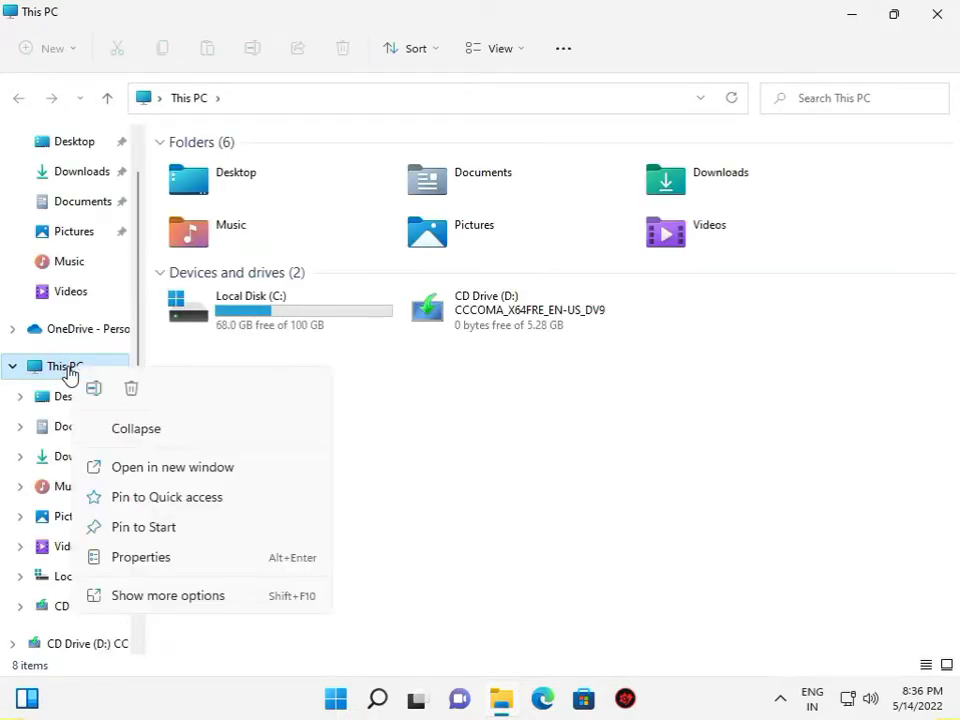
click(204, 598)
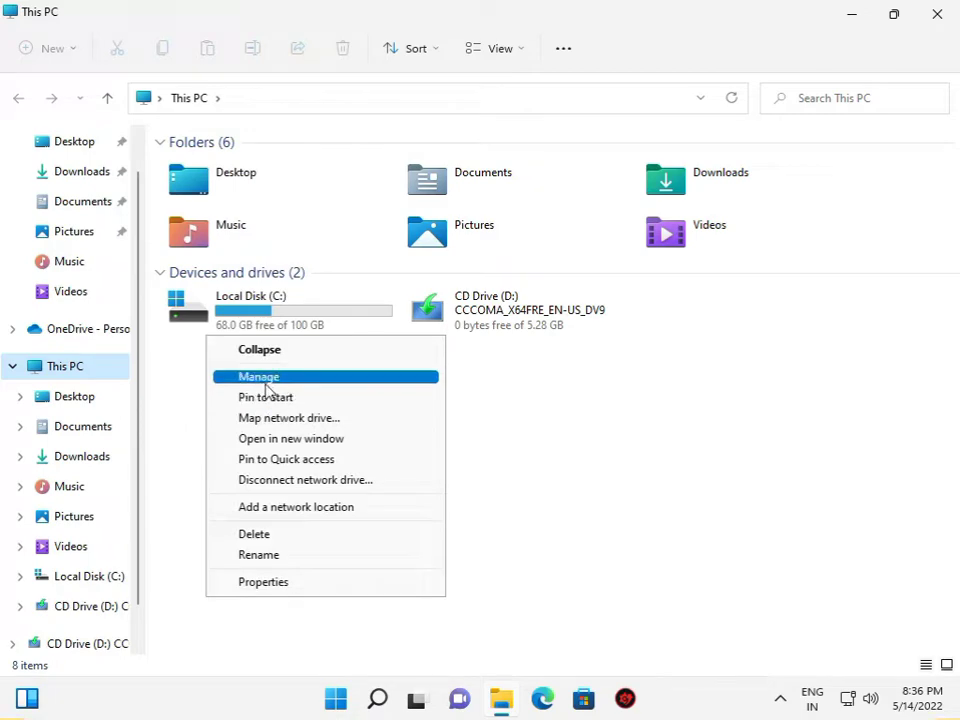
click(258, 380)
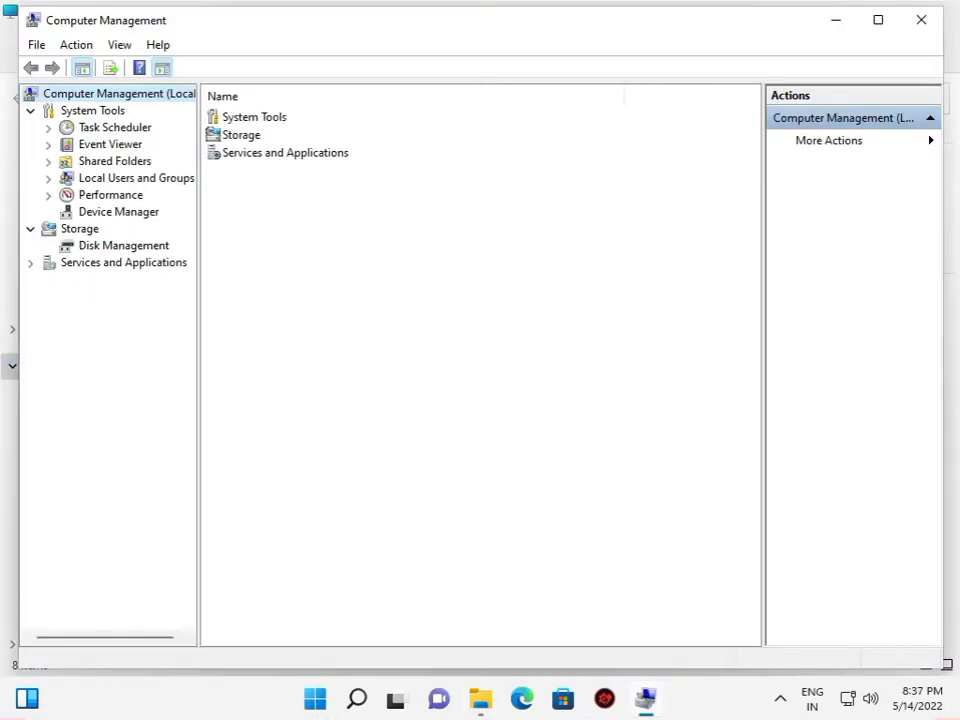
Auto-update the Intel PRO/1000 adapter driver in Device Manager, confirming the best driver is installed.
click(94, 214)
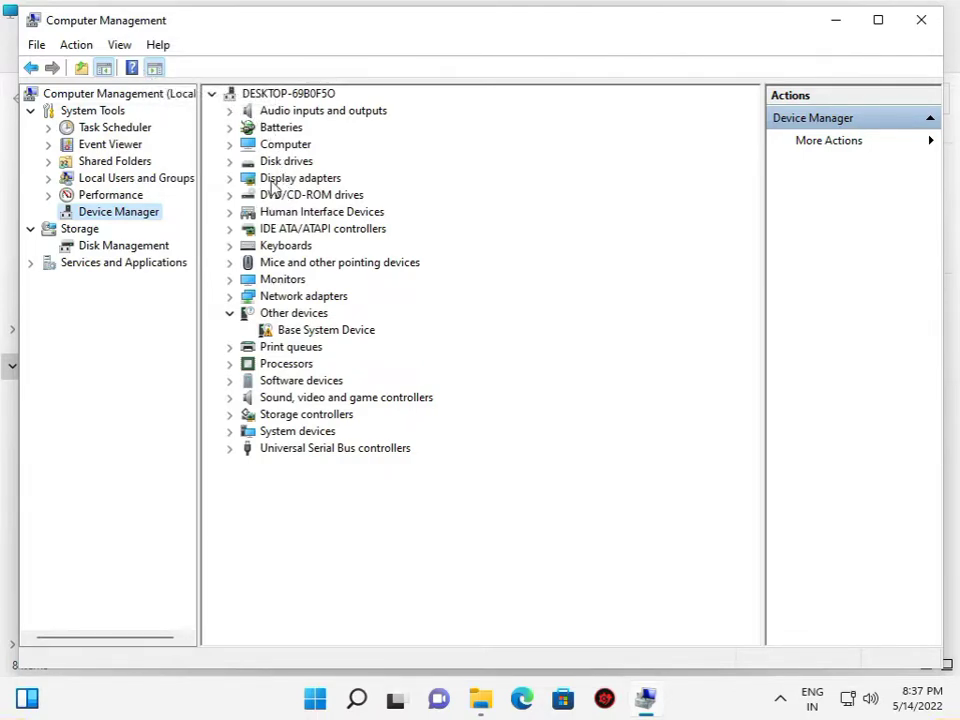
click(230, 297)
click(305, 314)
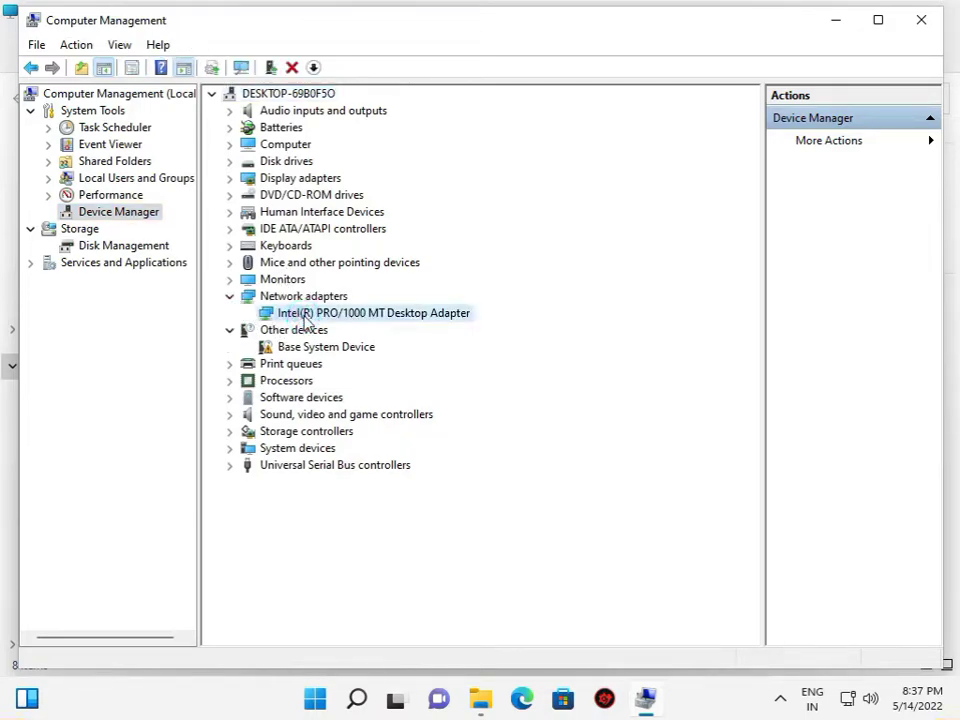
right_click(312, 315)
click(333, 330)
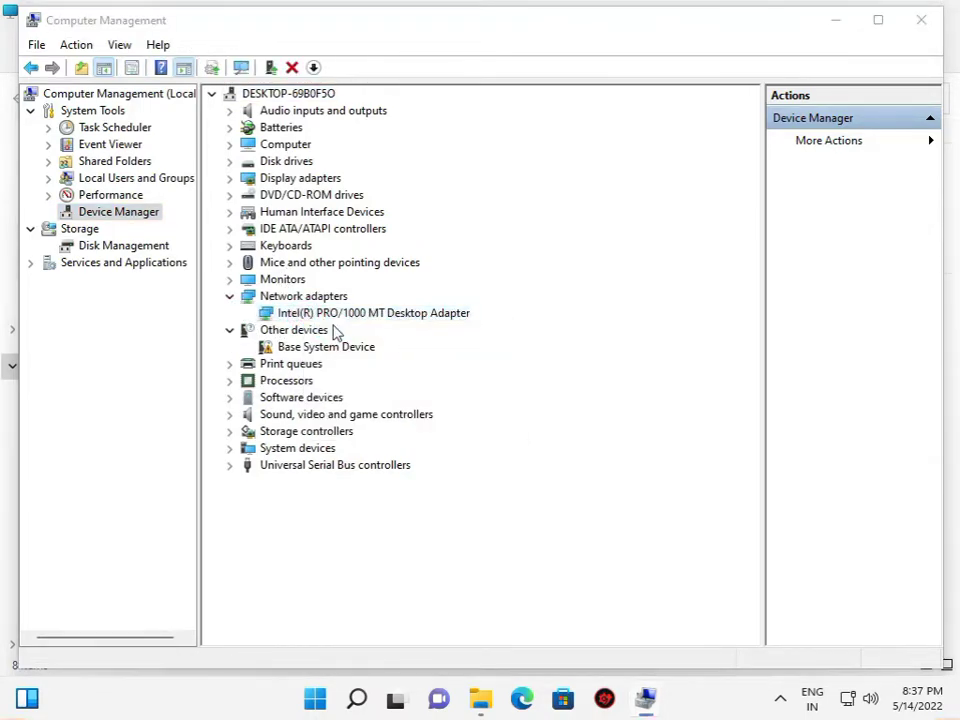
click(337, 318)
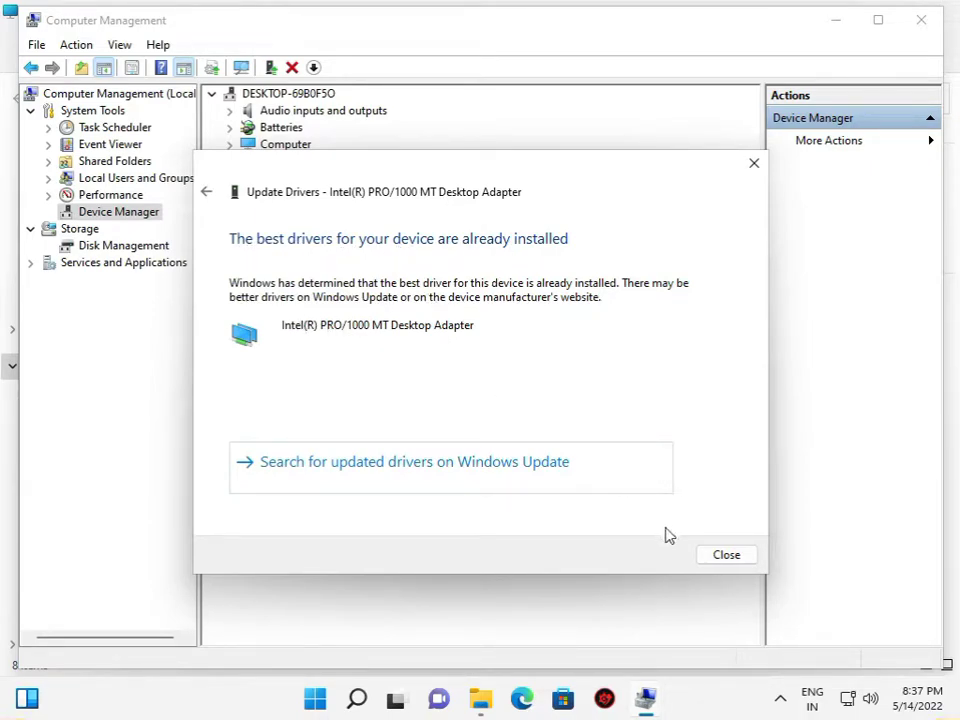
click(718, 560)
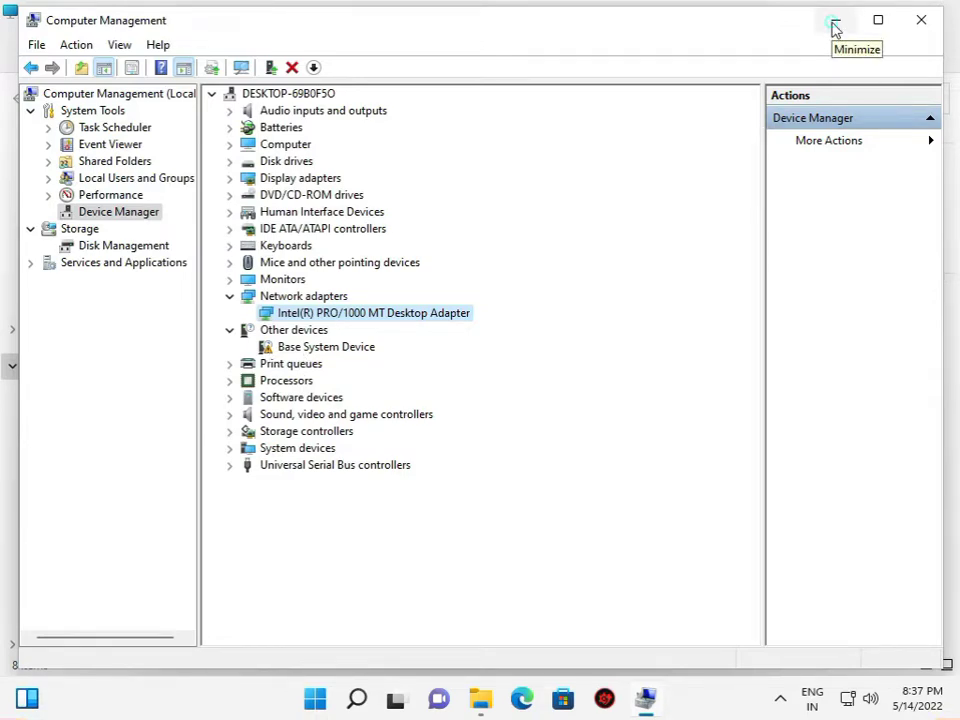
Minimize Computer Management and search the Start menu for 'windows'.
click(835, 26)
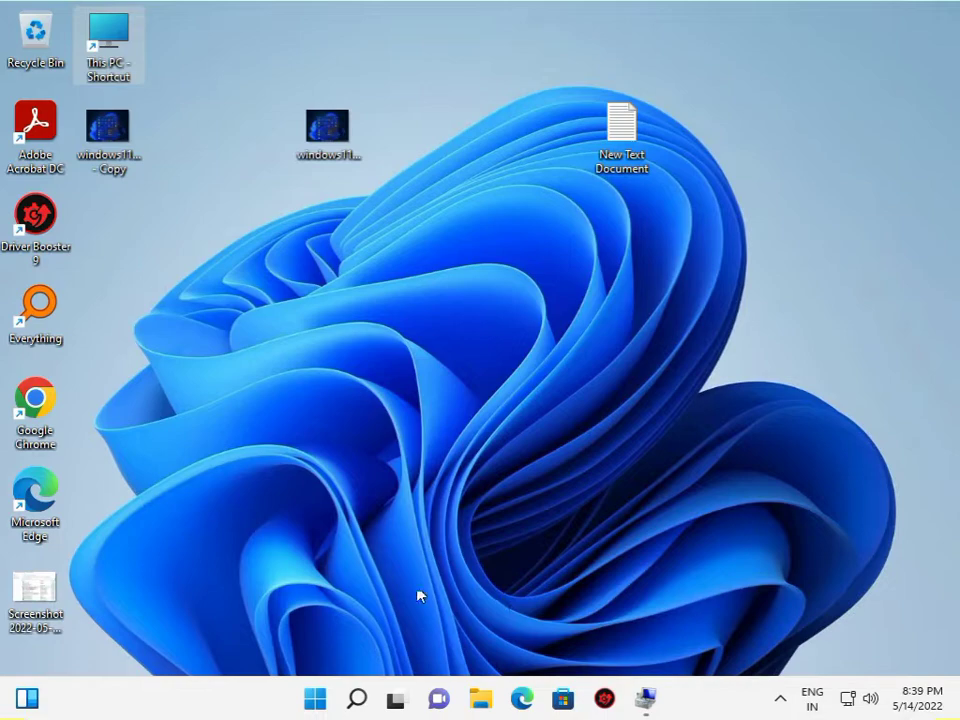
click(316, 699)
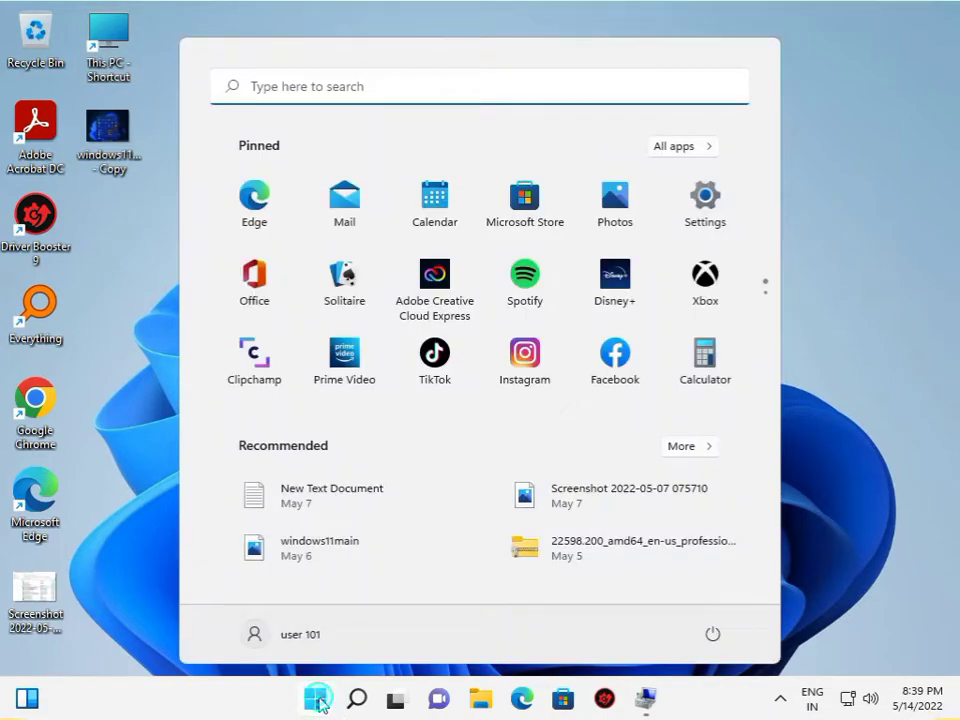
click(274, 95)
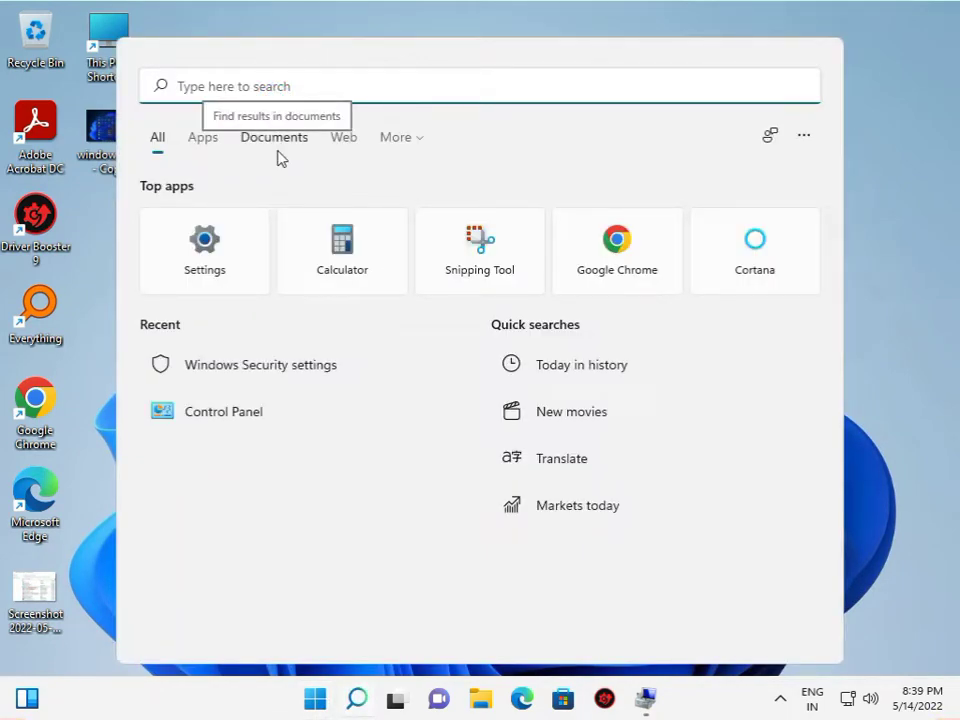
text(windows)
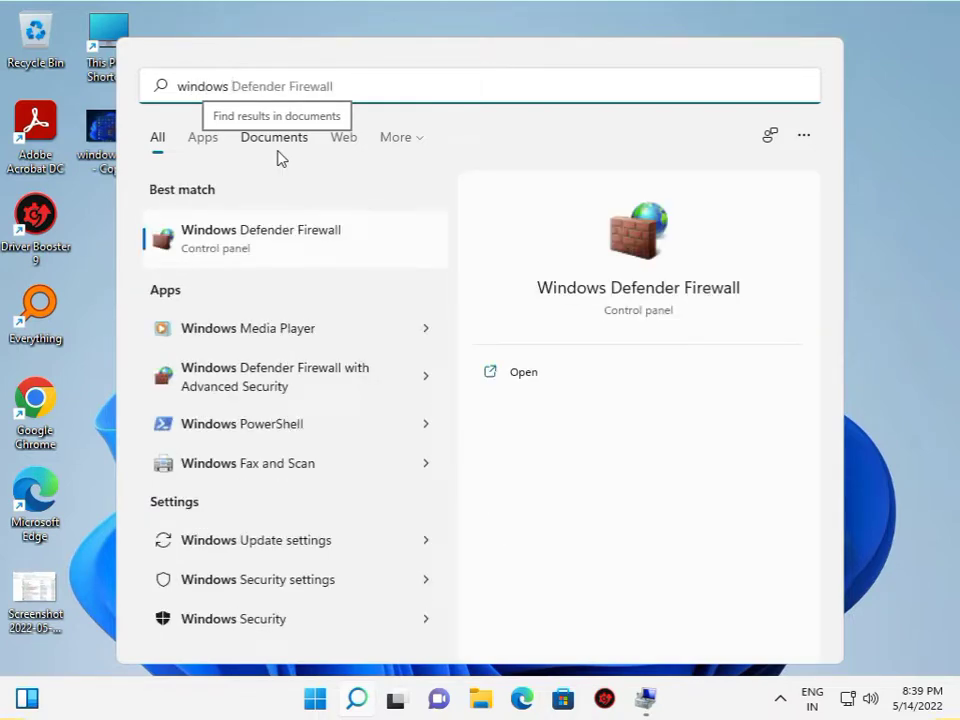
Open Windows Security maximized and go to Virus & threat protection.
click(248, 622)
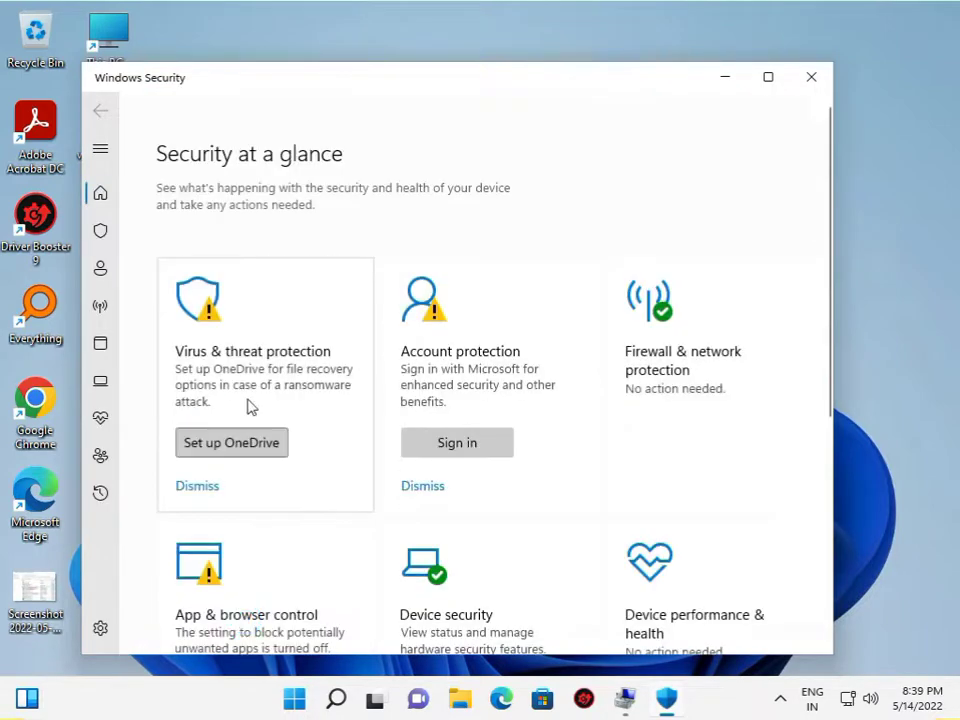
click(768, 78)
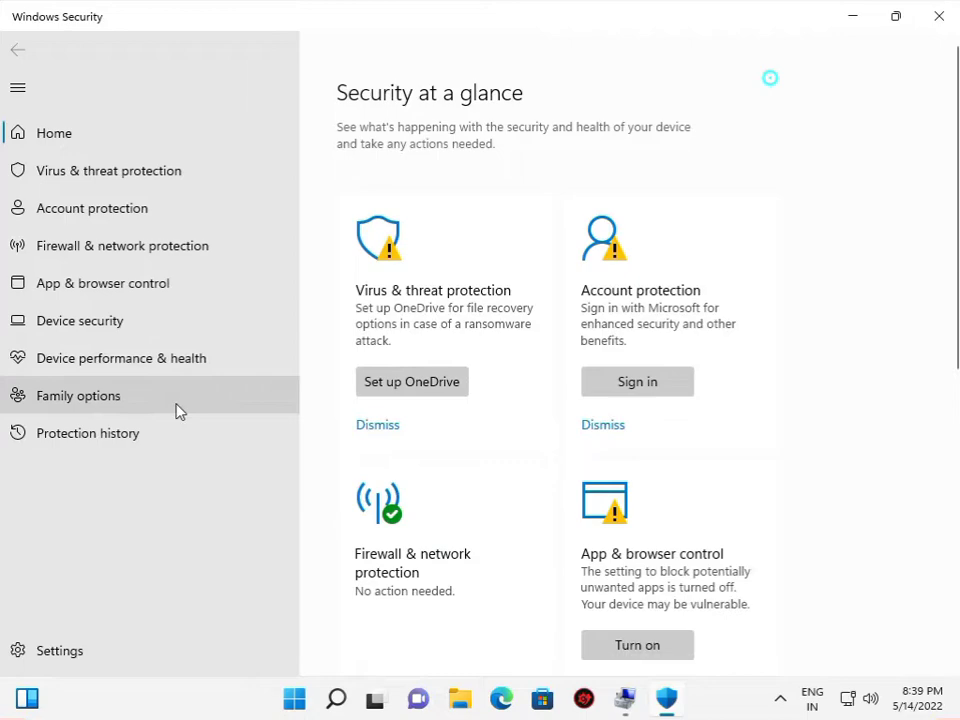
click(433, 293)
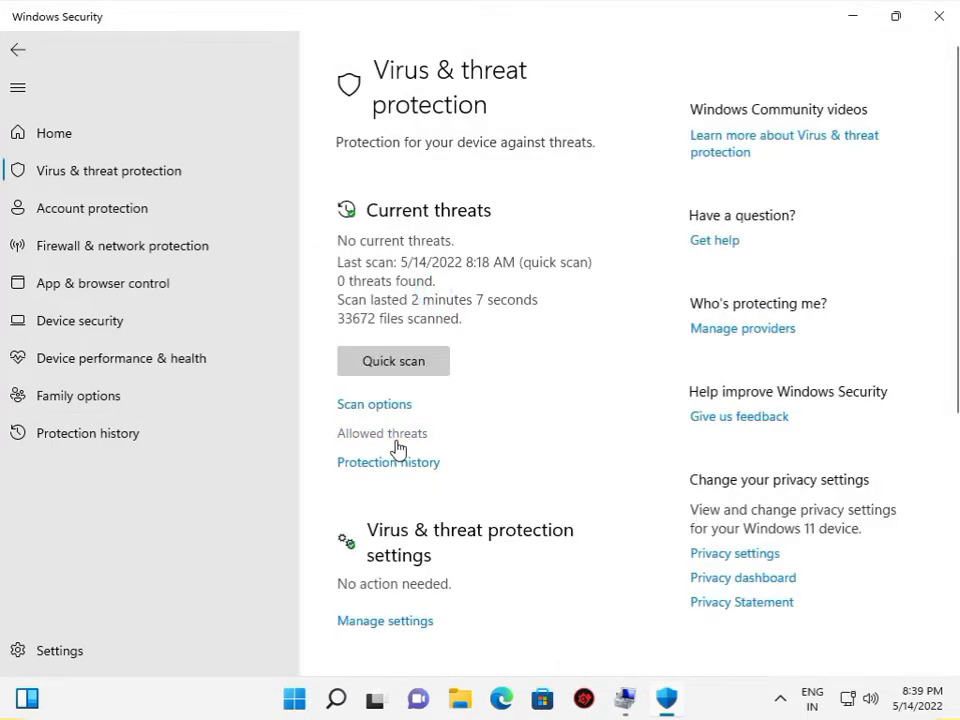
Start a Full scan from the scan options.
click(367, 405)
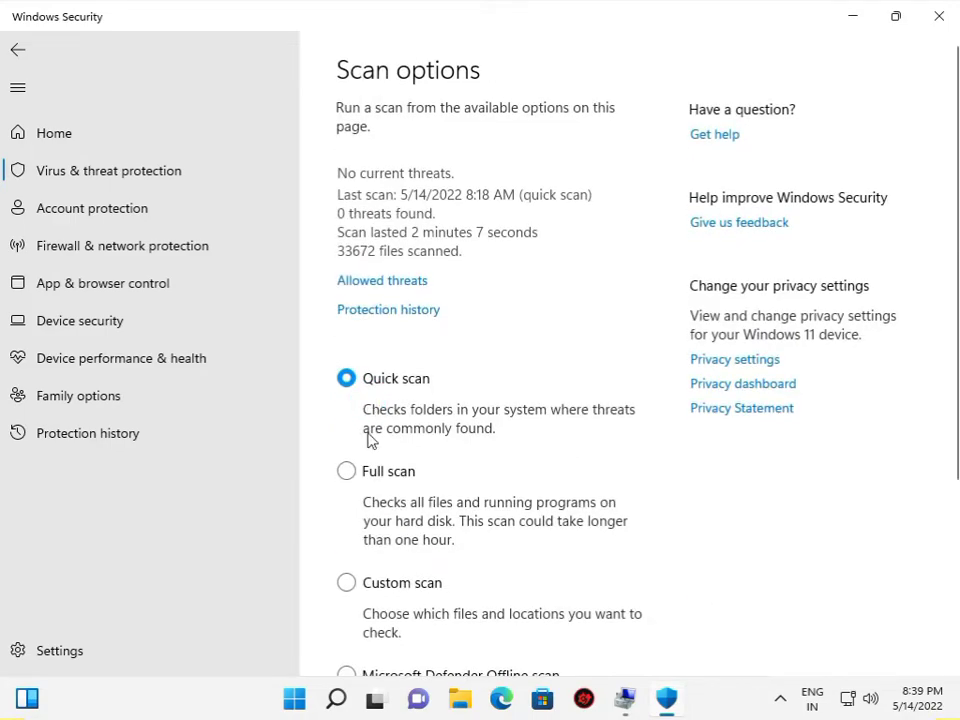
click(346, 471)
scroll(482, 489, down, 2)
scroll(490, 510, down, 3)
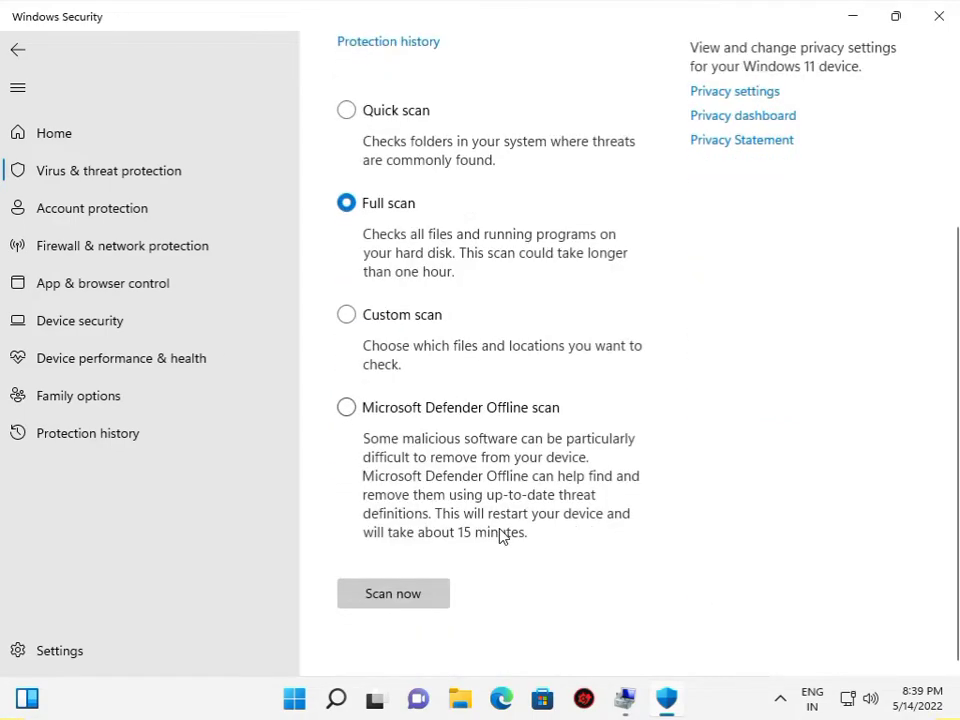
click(389, 606)
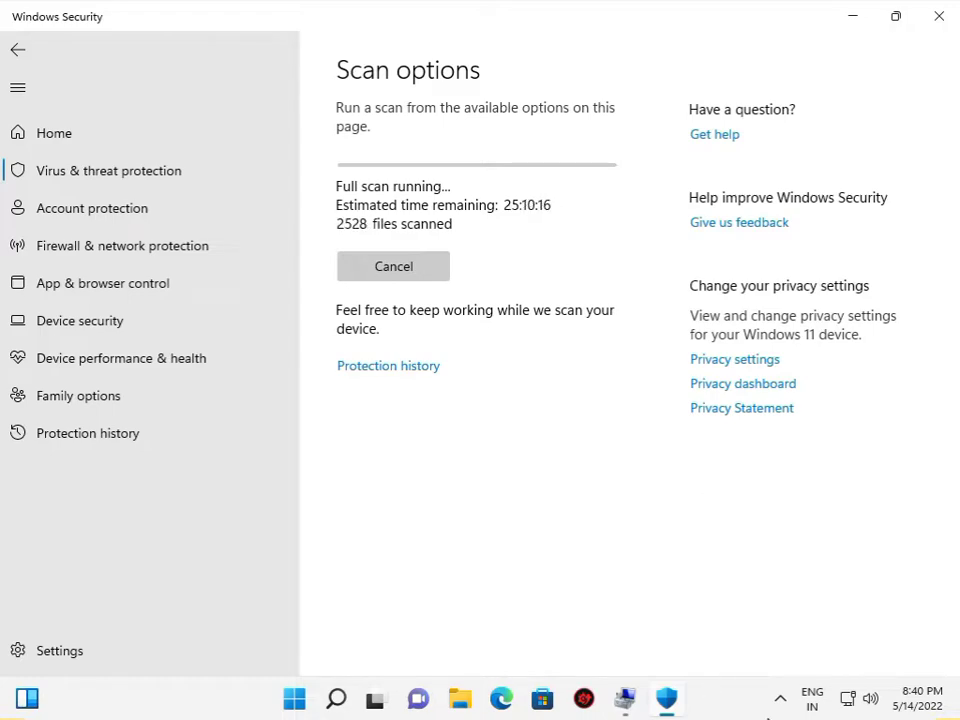
Minimize Windows Security, type 'cmd' in the Run dialog, then close it unused.
click(852, 17)
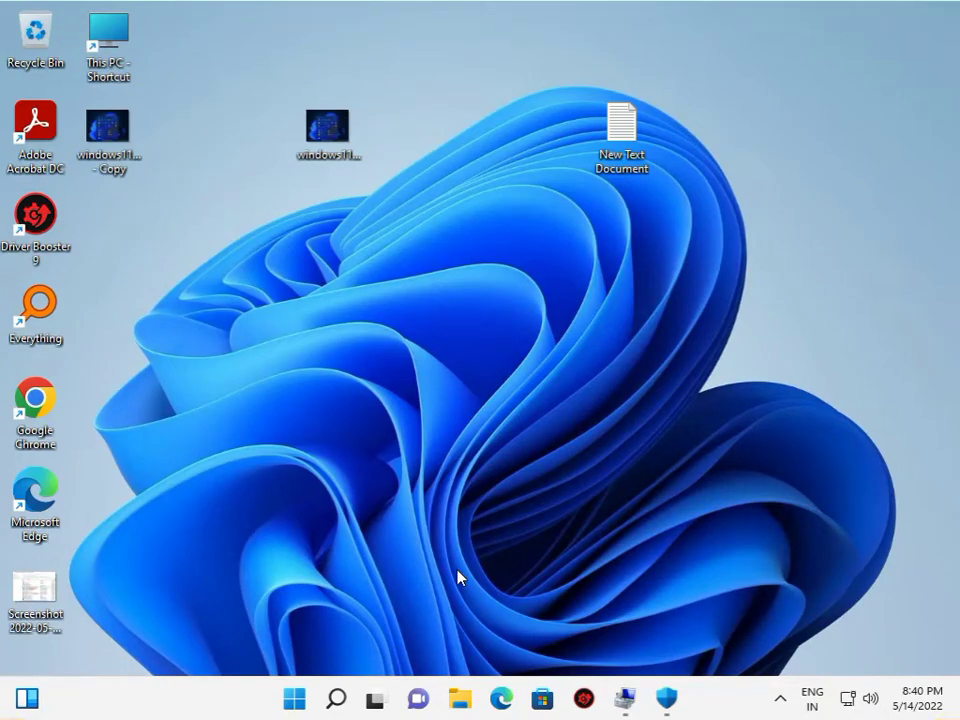
key(super+r)
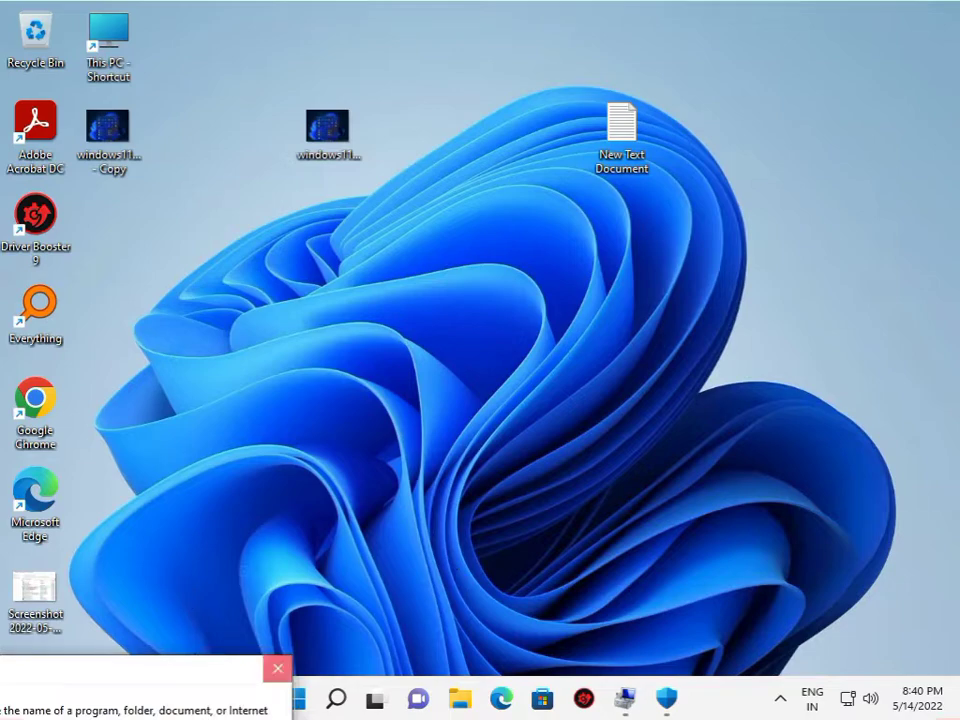
key(super+r)
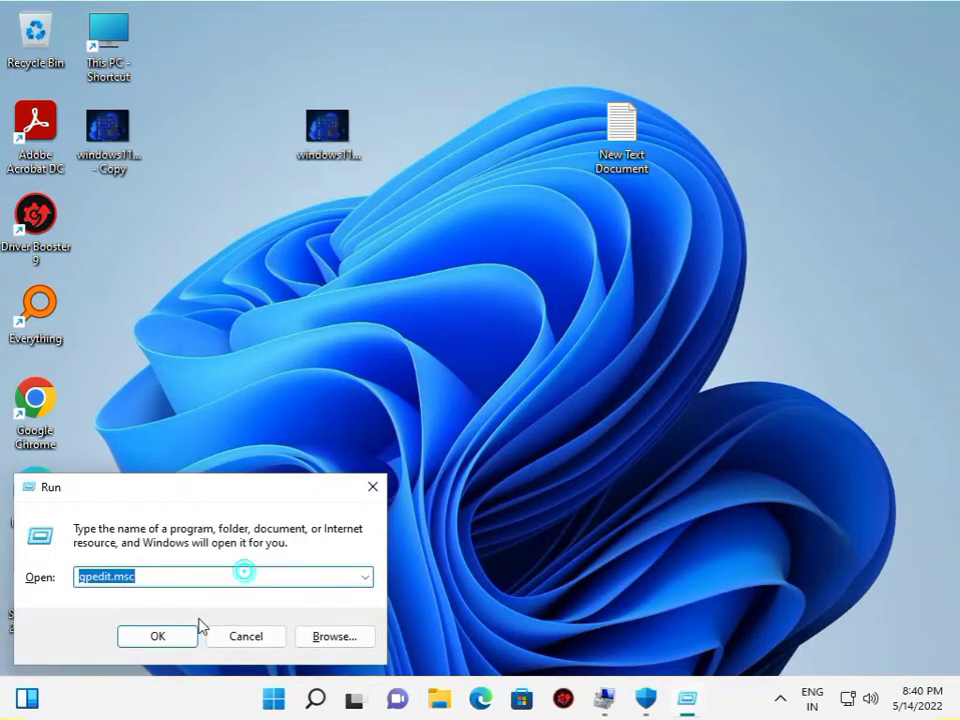
text(cmd)
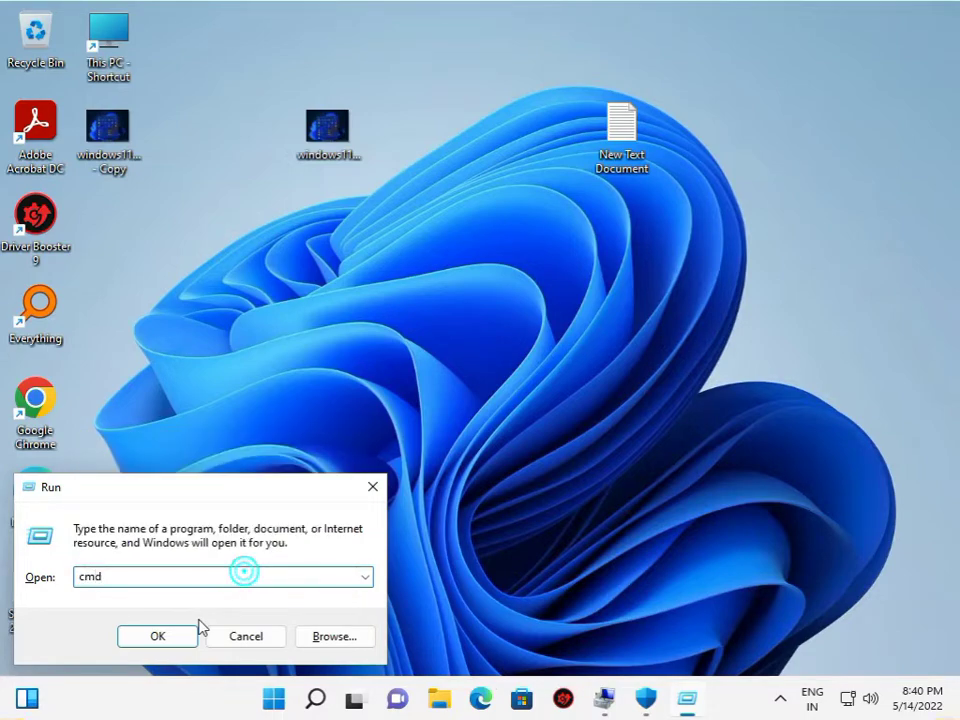
click(373, 487)
Search Start for 'cmd' and run Command Prompt as administrator.
click(295, 704)
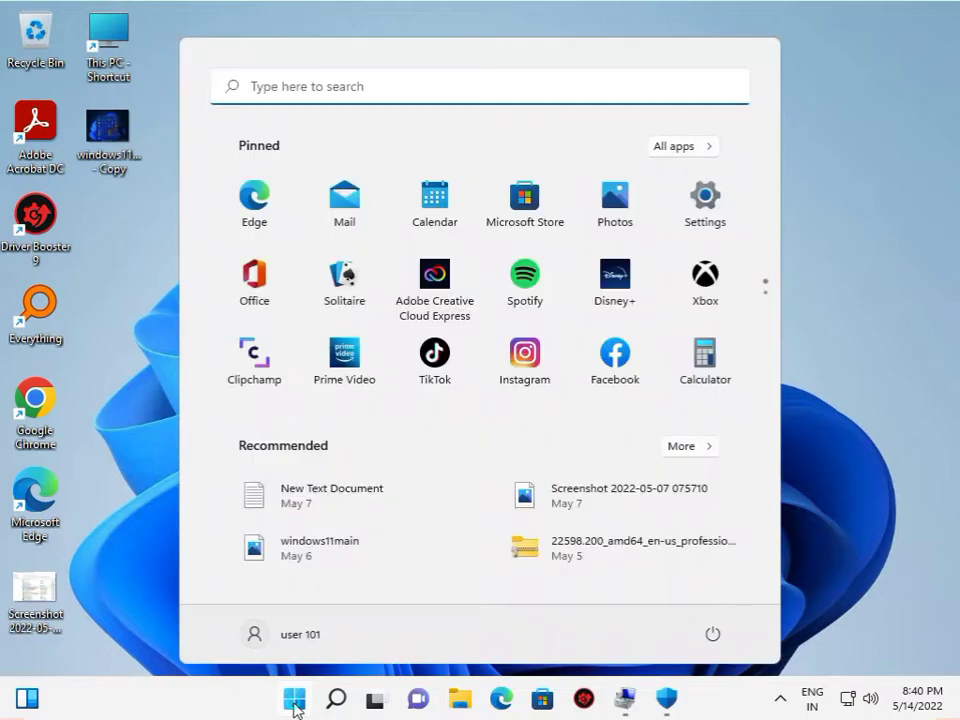
click(295, 705)
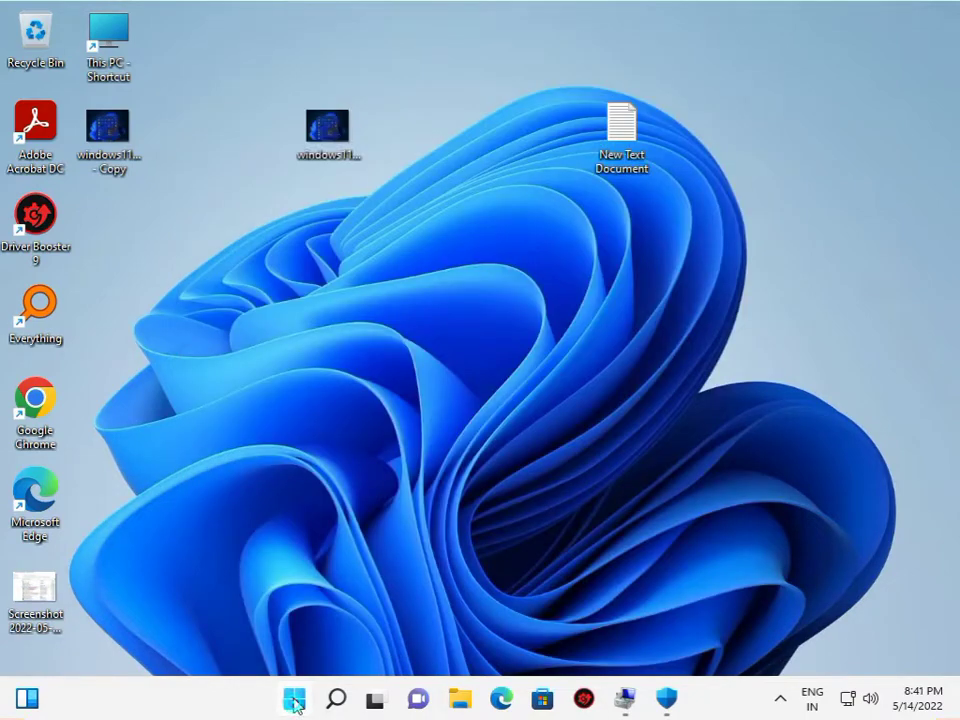
click(295, 705)
text(cmd)
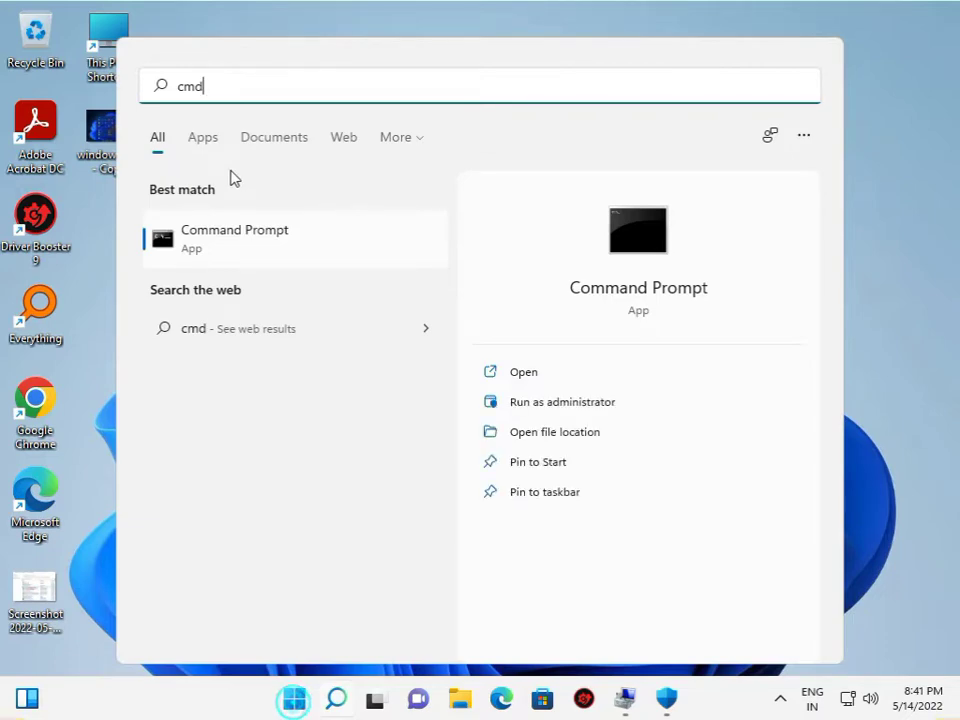
click(234, 234)
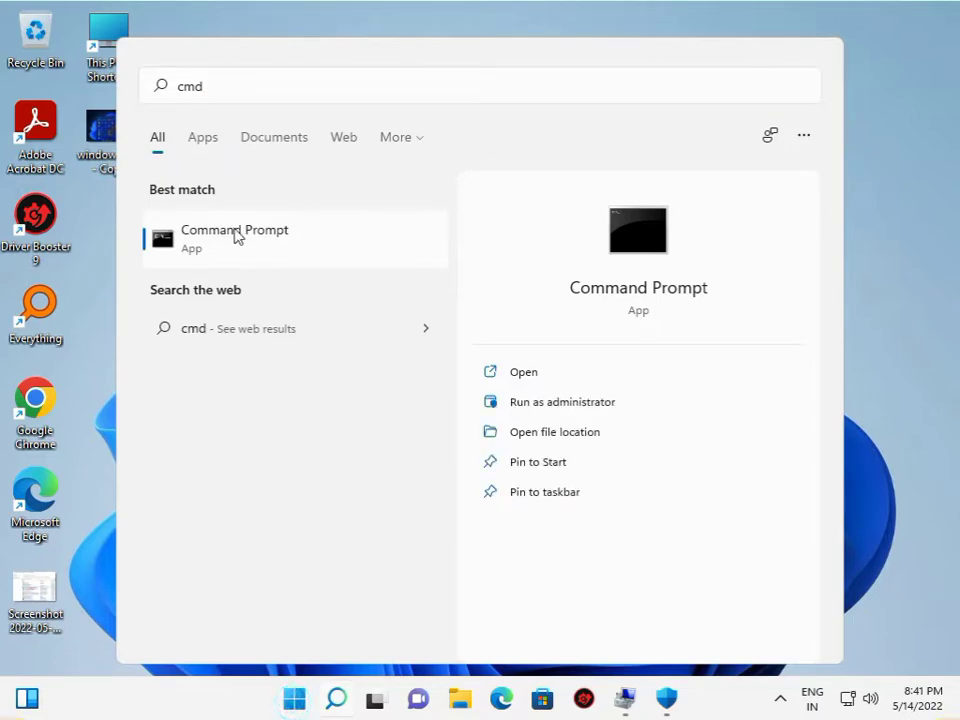
right_click(234, 234)
click(261, 252)
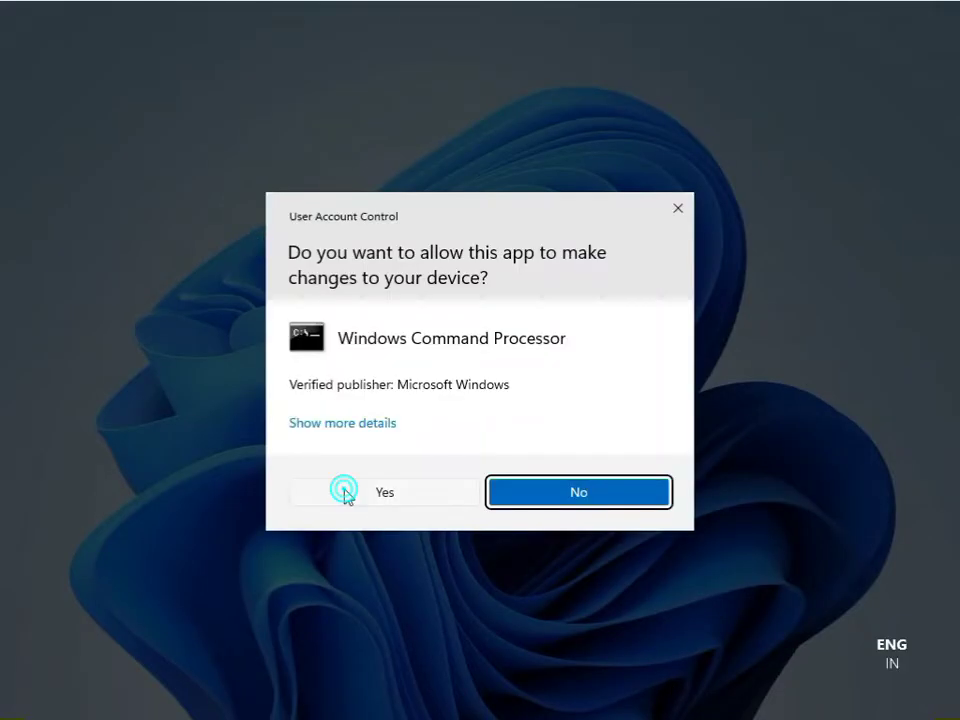
Approve the UAC prompt and run sfc /scannow in the admin console.
click(346, 493)
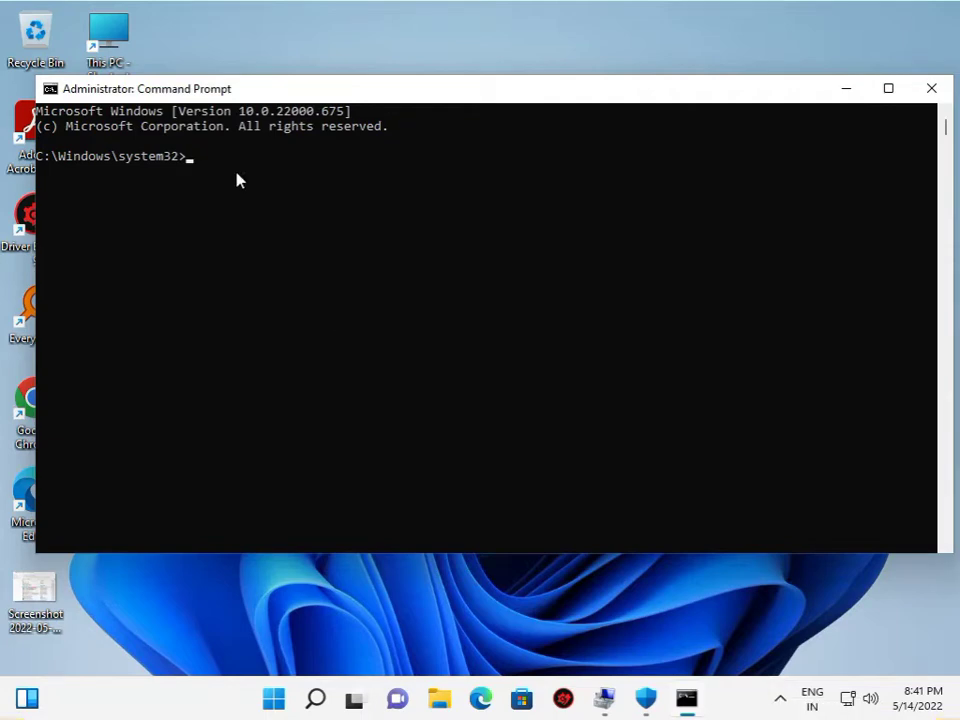
click(190, 158)
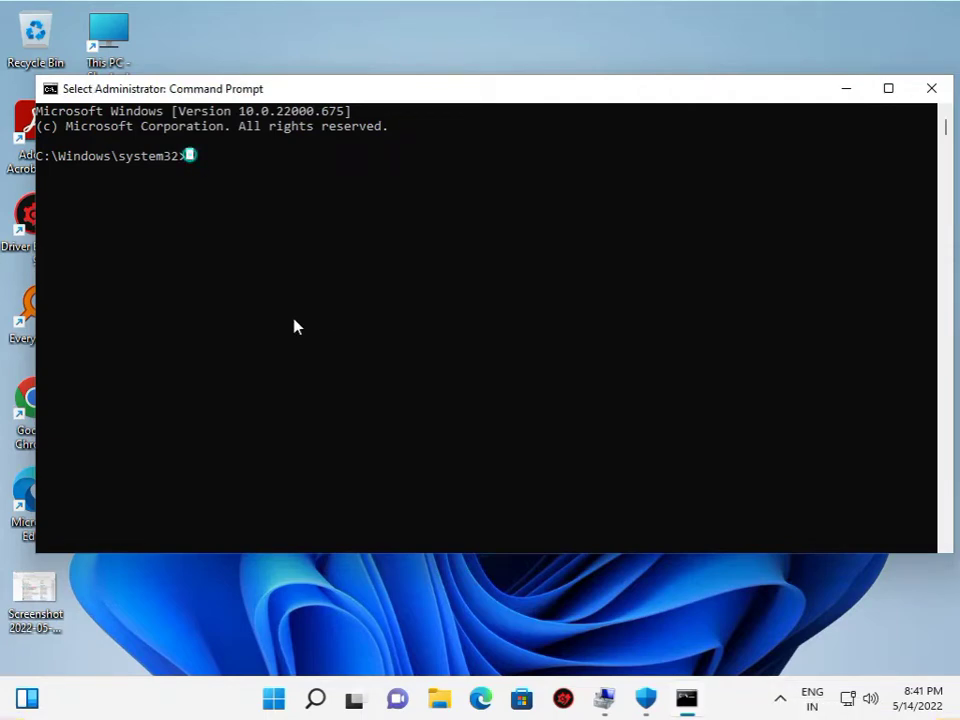
key(Escape)
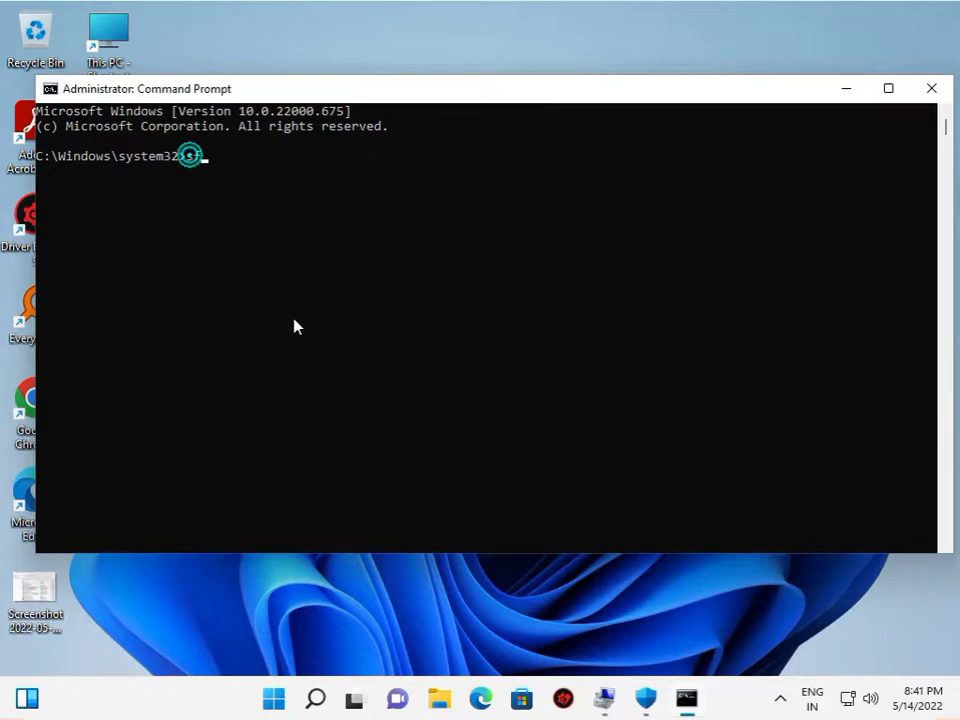
text(sfc /scannow)
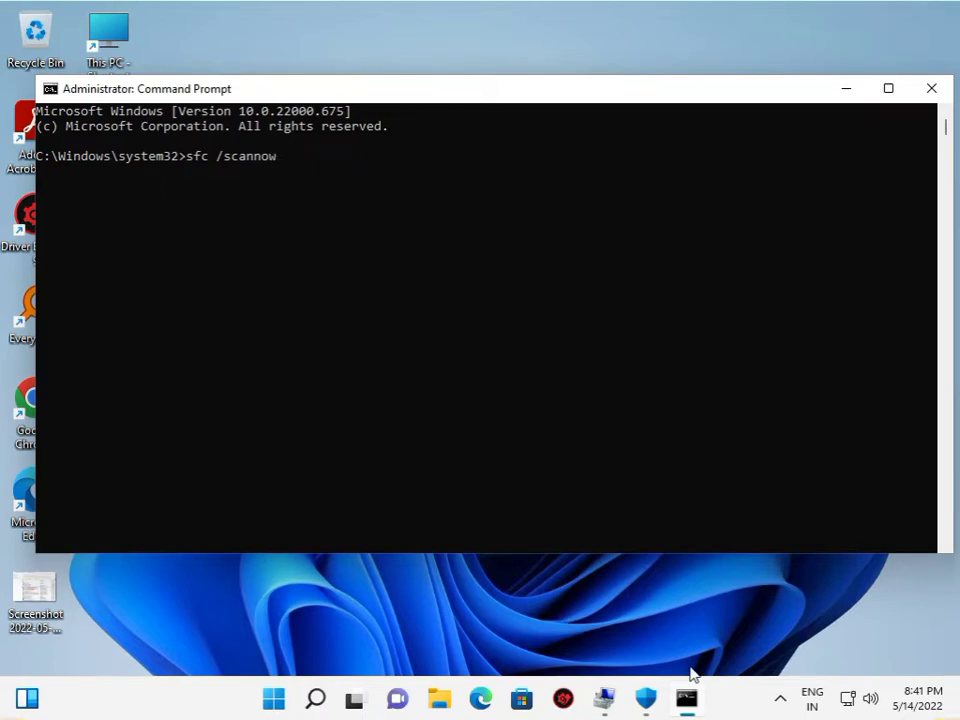
key(Return)
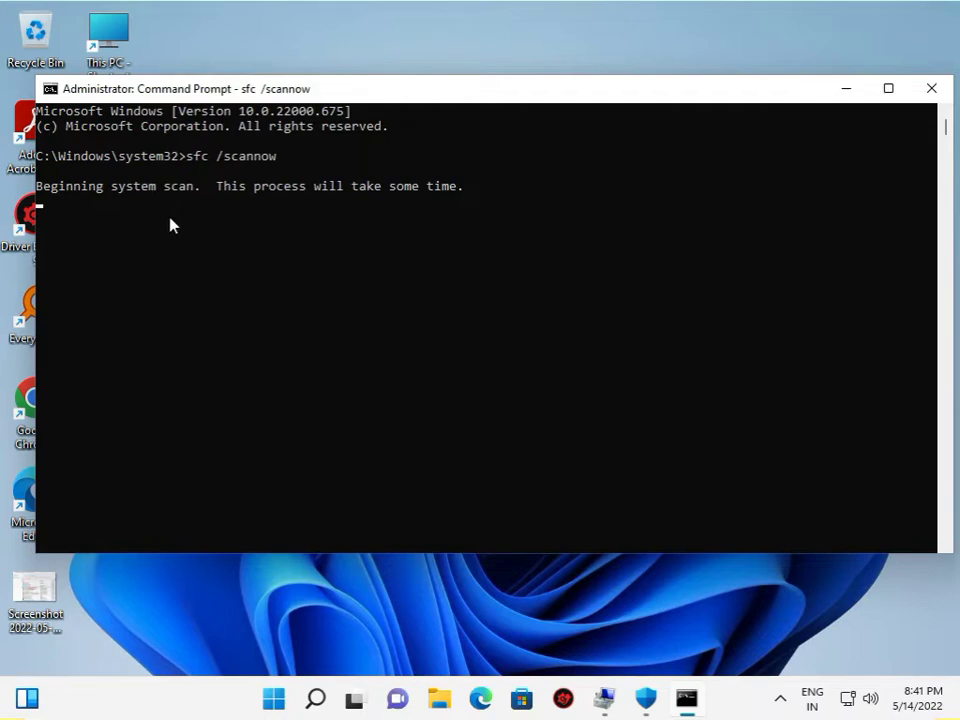
click(646, 702)
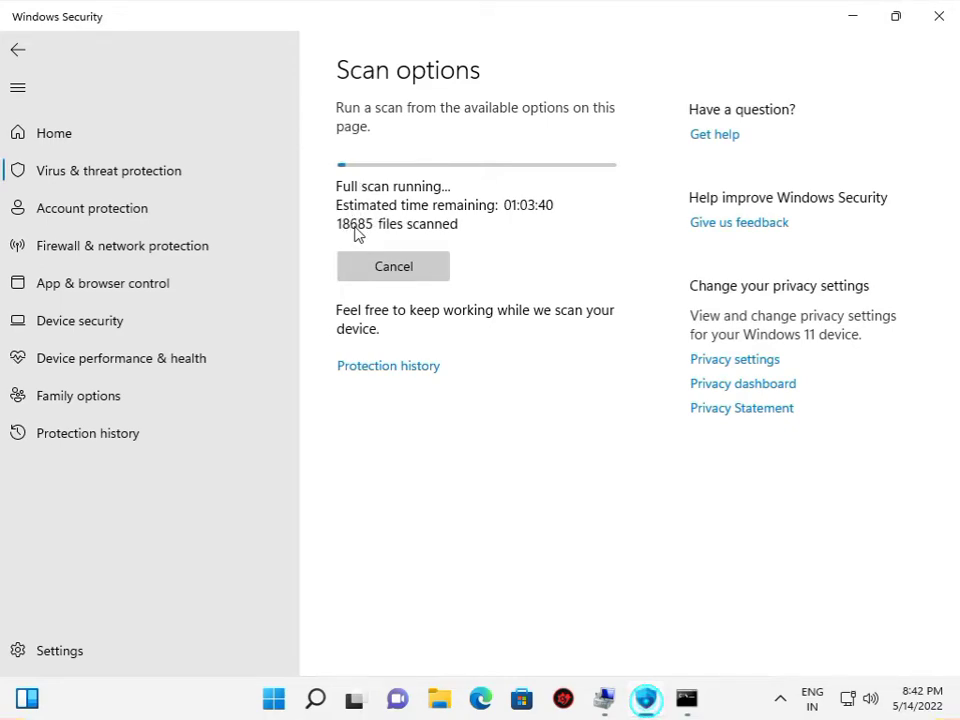
click(855, 17)
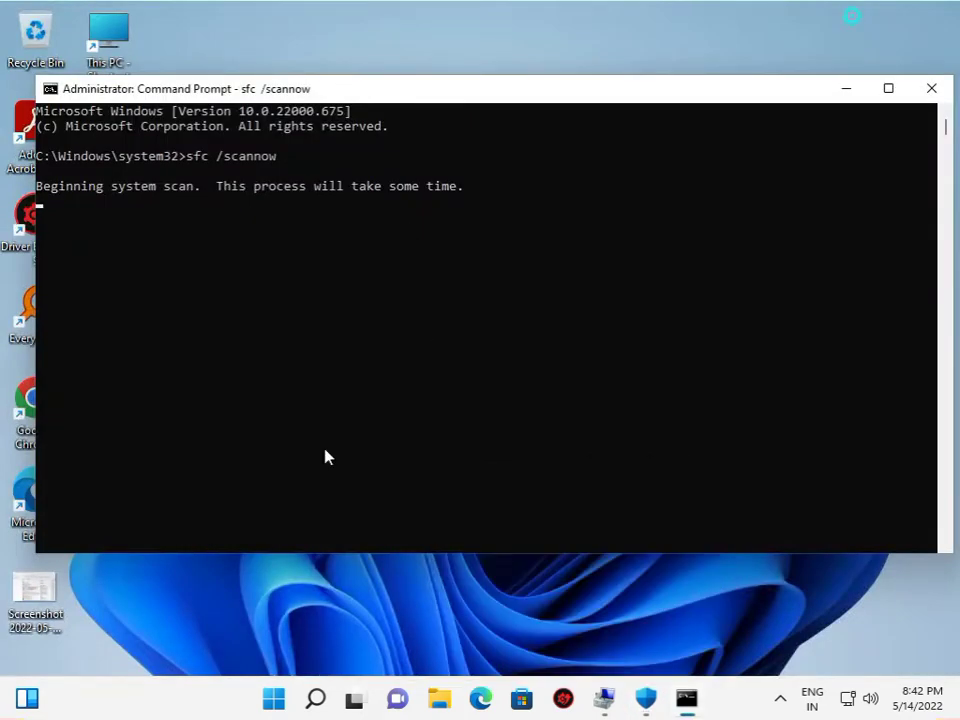